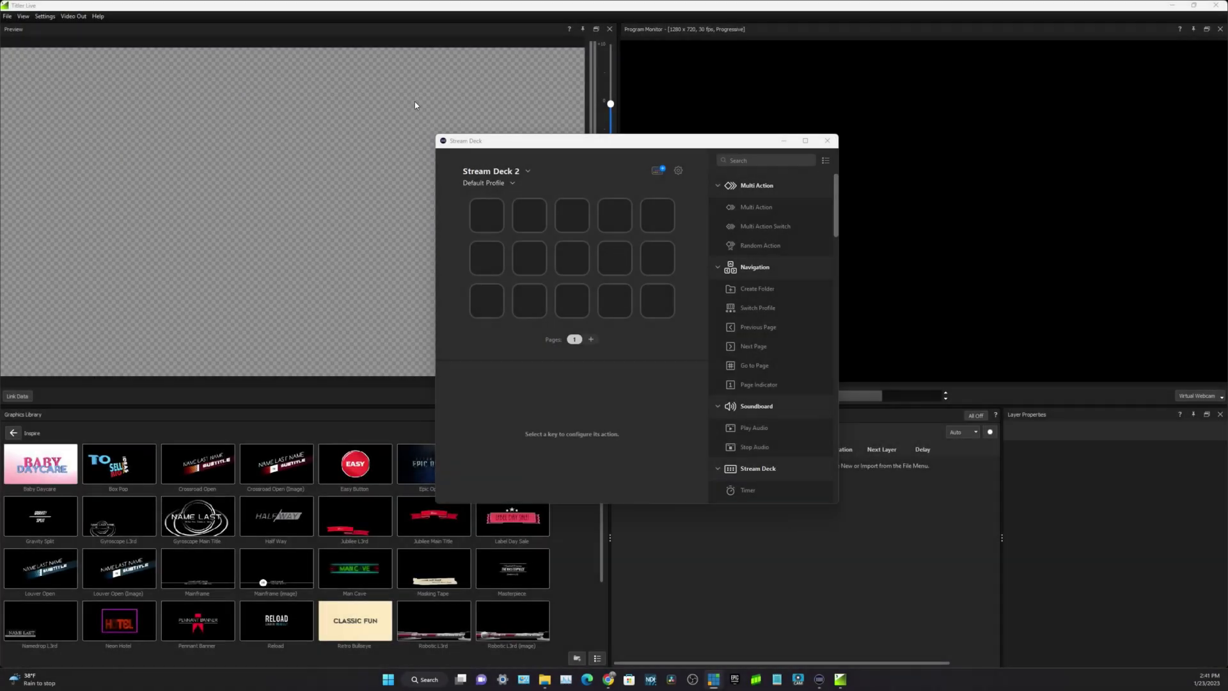
Nudge the Stream Deck window slightly up and left over the Titler Live workspace.
{"action": "left_click", "coordinate": [492, 138]}
{"action": "left_click_drag", "start_coordinate": [492, 137], "coordinate": [466, 135]}
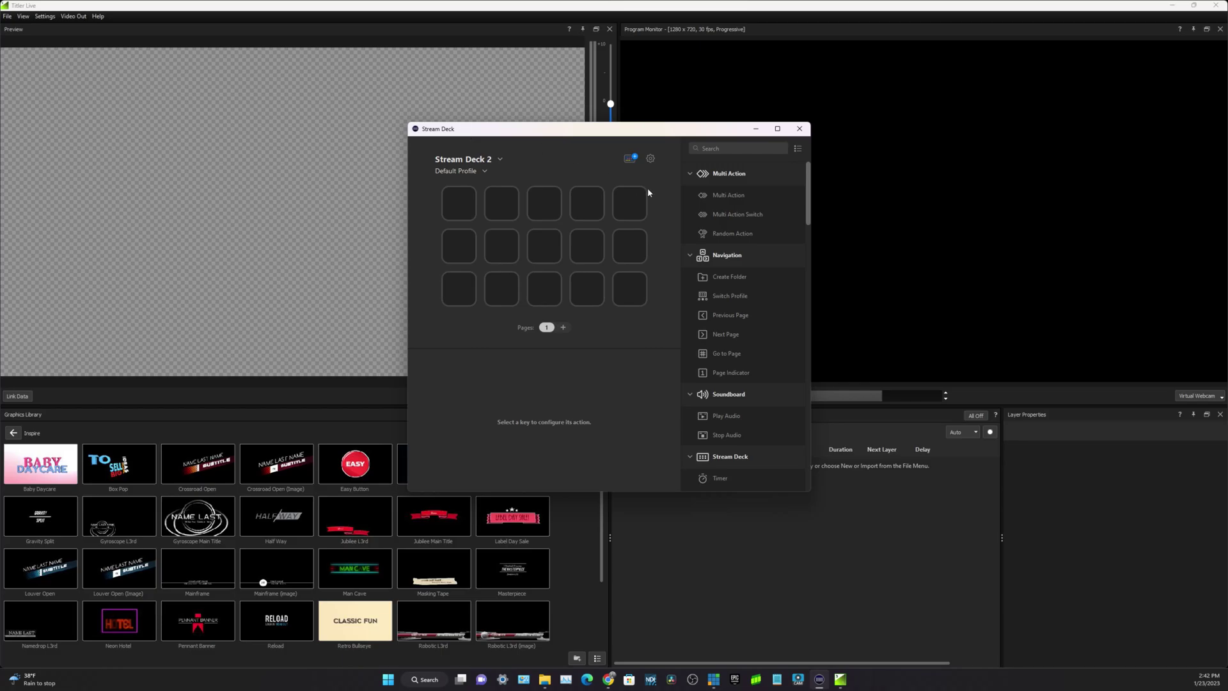
{"action": "left_click", "coordinate": [632, 163]}
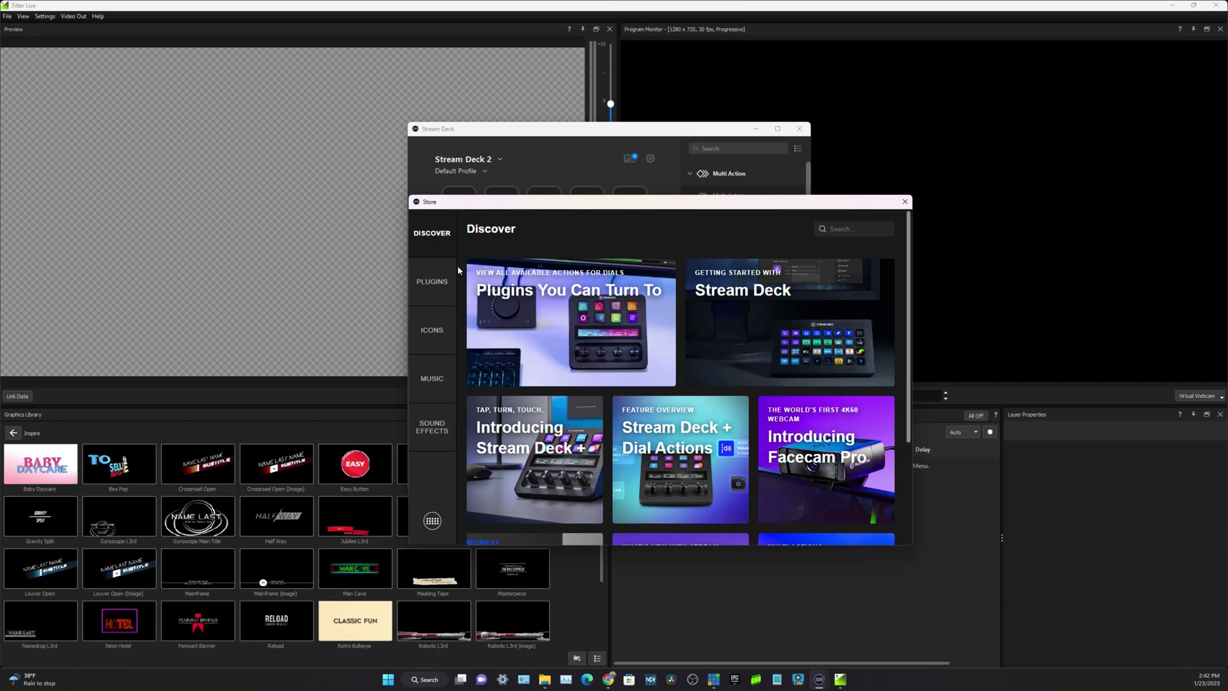
Install the Titler Live plugin found by searching 'titler' in Store Plugins, adding its preconfigured profiles.
{"action": "left_click", "coordinate": [439, 283]}
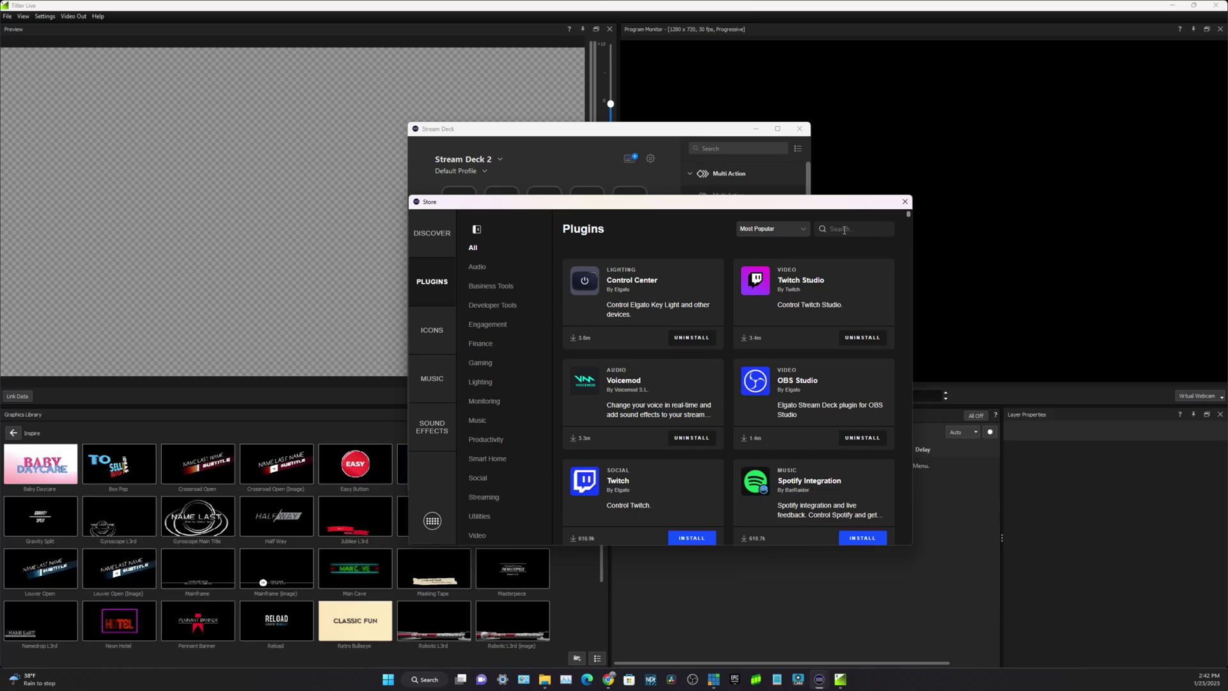
{"action": "left_click", "coordinate": [845, 230]}
{"action": "type", "text": "titler"}
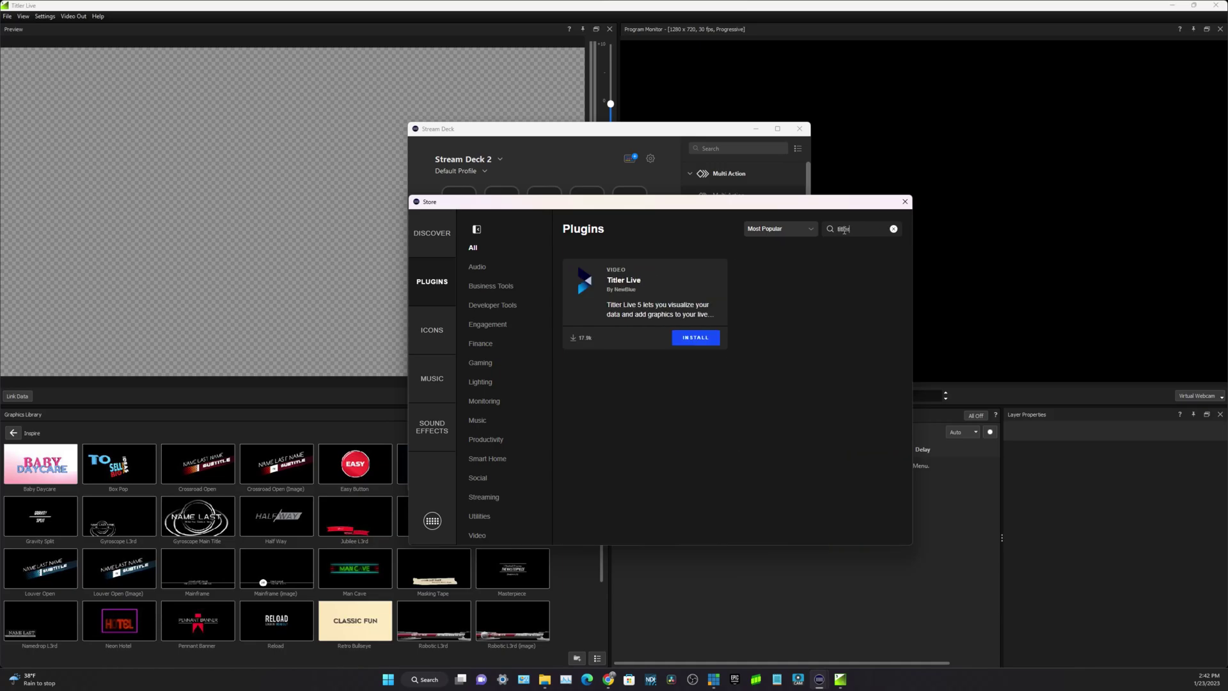
{"action": "left_click", "coordinate": [712, 339]}
{"action": "left_click", "coordinate": [690, 348]}
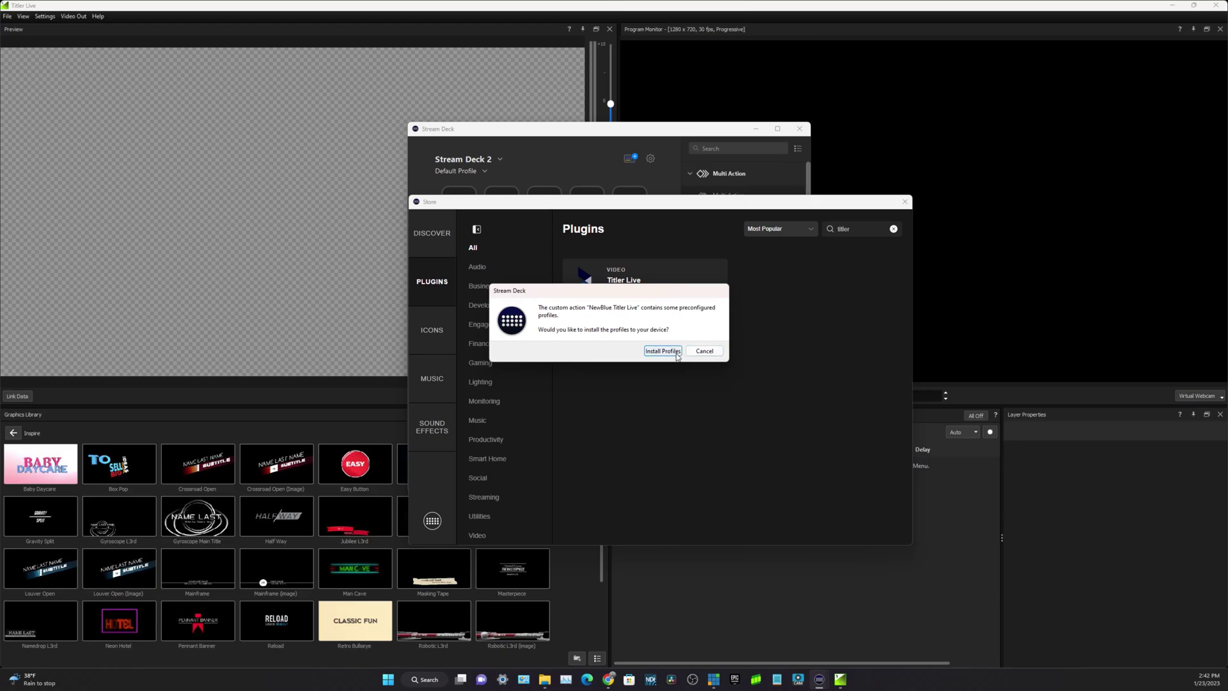
{"action": "left_click", "coordinate": [676, 351]}
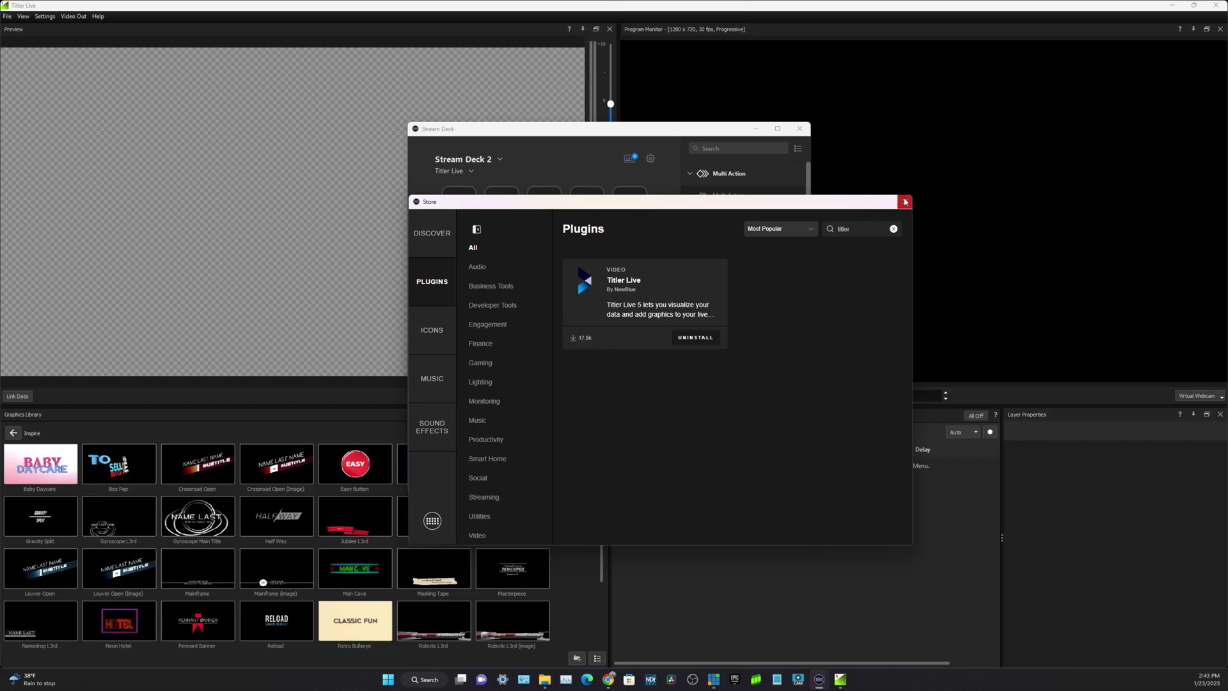
{"action": "left_click", "coordinate": [904, 202]}
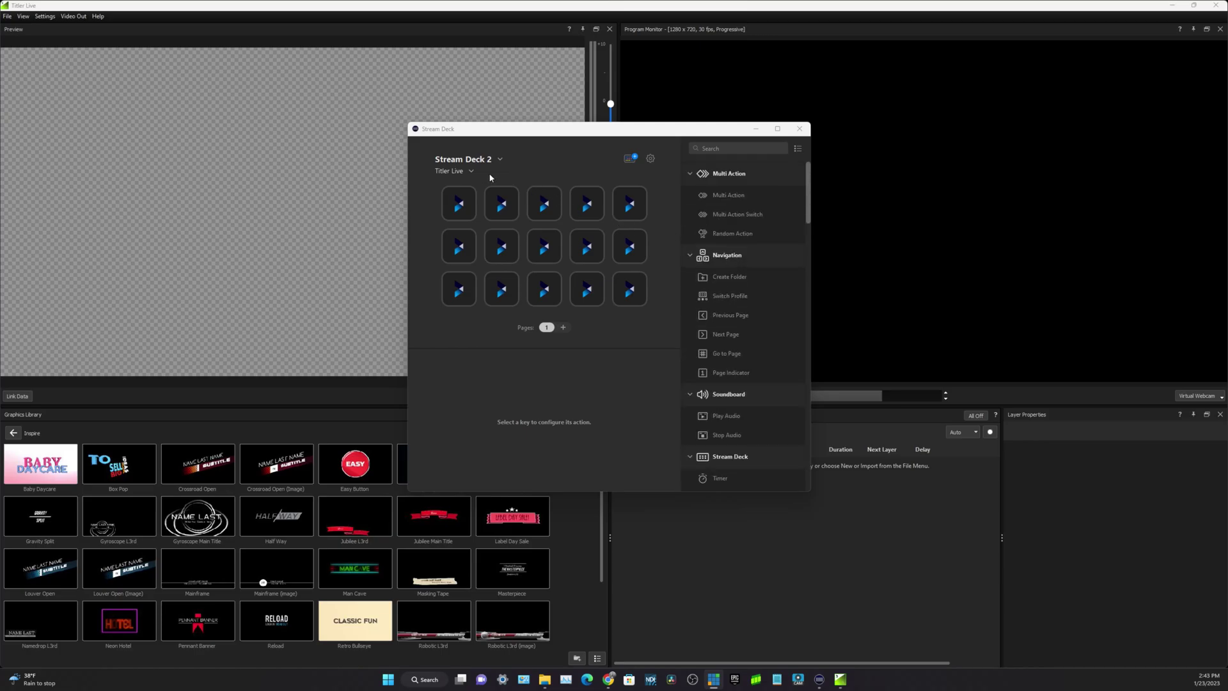
Show the profile list offering Default Profile and Titler Live.
{"action": "left_click", "coordinate": [464, 171]}
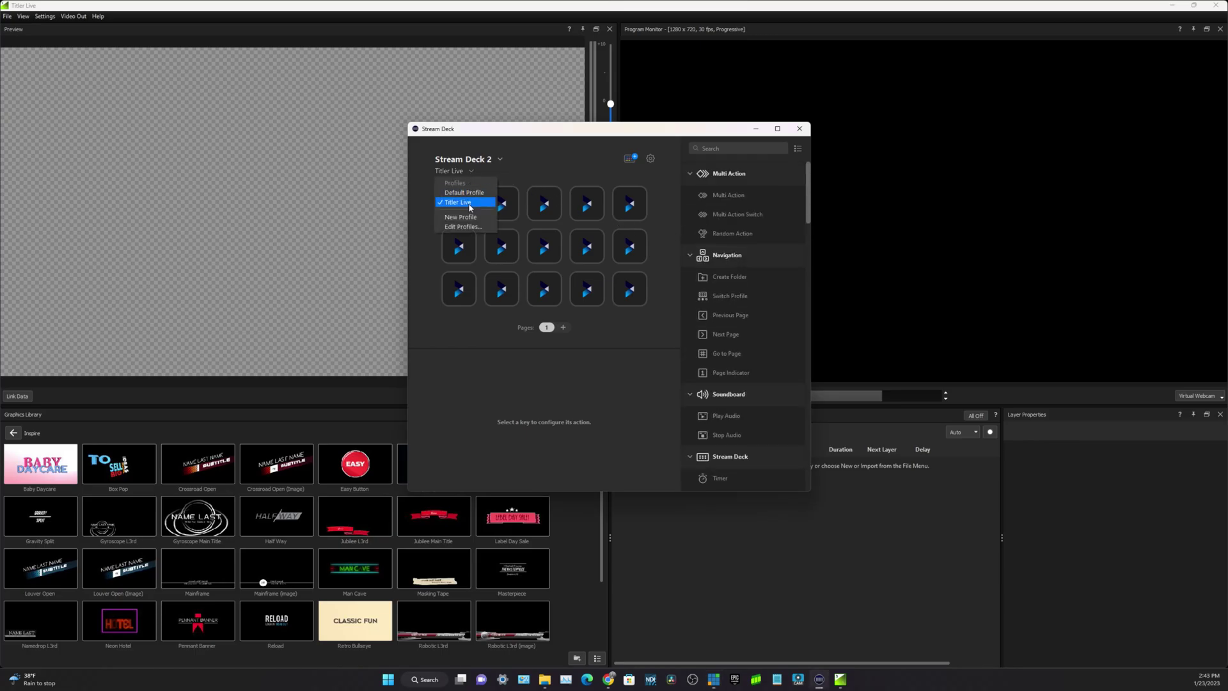
Compare the Default Profile with the Titler Live profile and inspect several Titler Live keys.
{"action": "left_click", "coordinate": [469, 193]}
{"action": "left_click", "coordinate": [477, 173]}
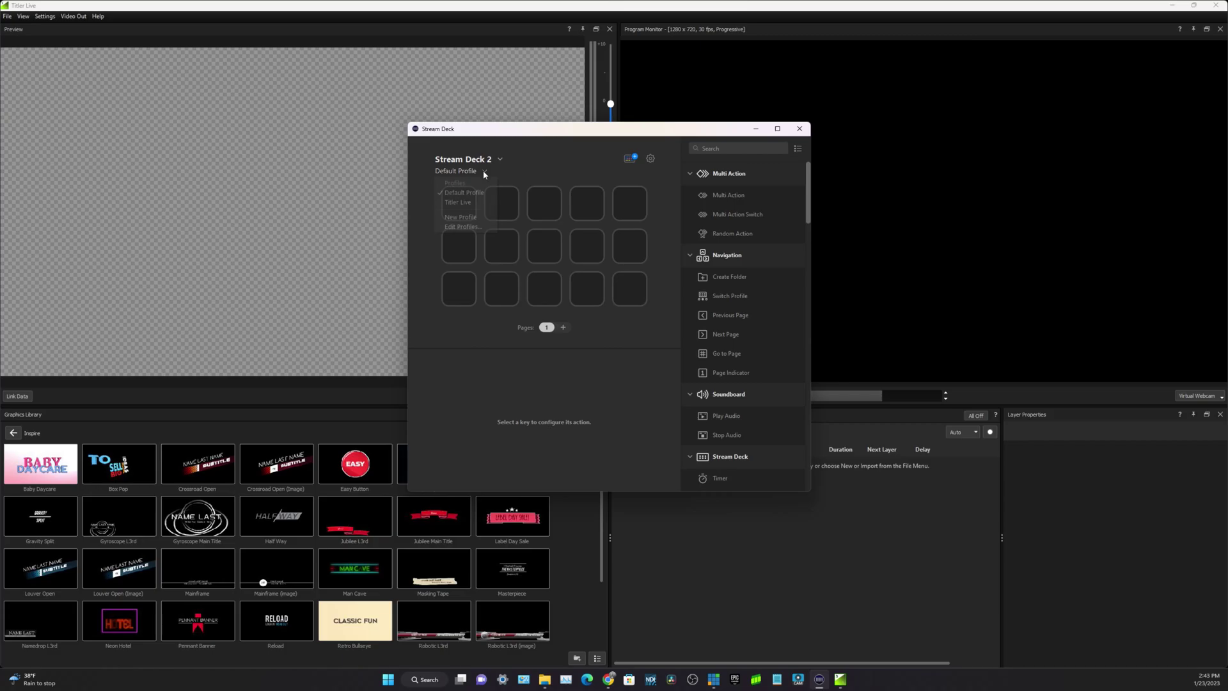
{"action": "left_click", "coordinate": [477, 204]}
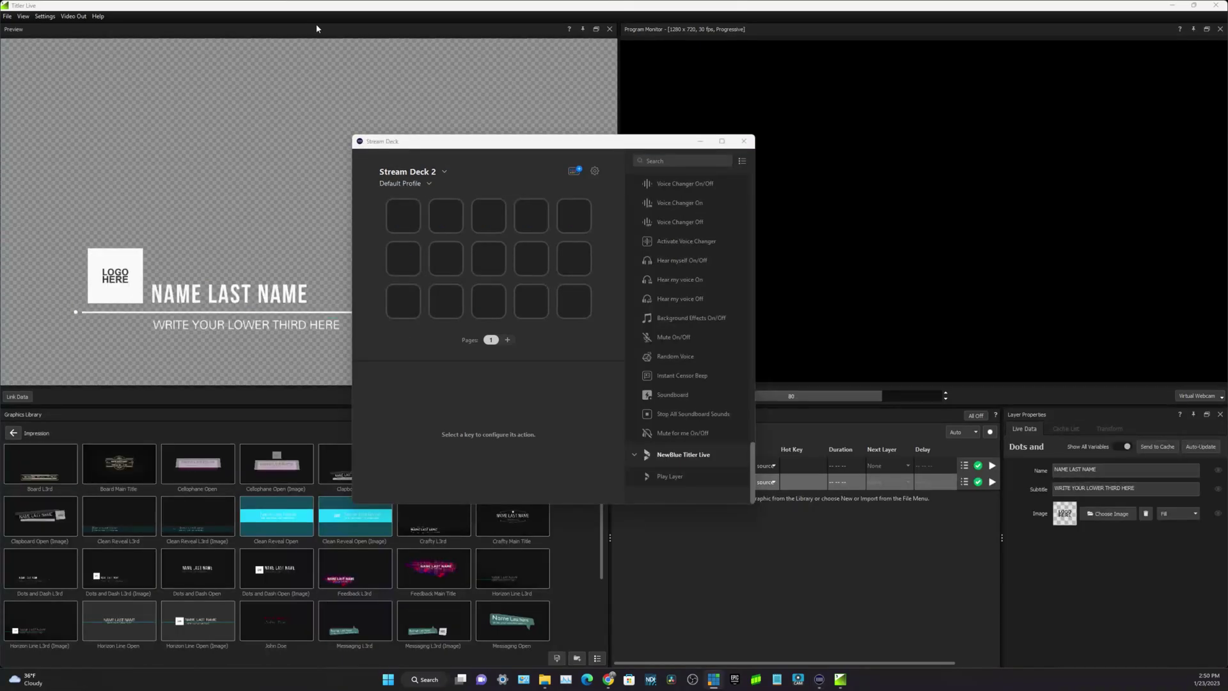
{"action": "left_click", "coordinate": [402, 183]}
{"action": "left_click", "coordinate": [402, 212]}
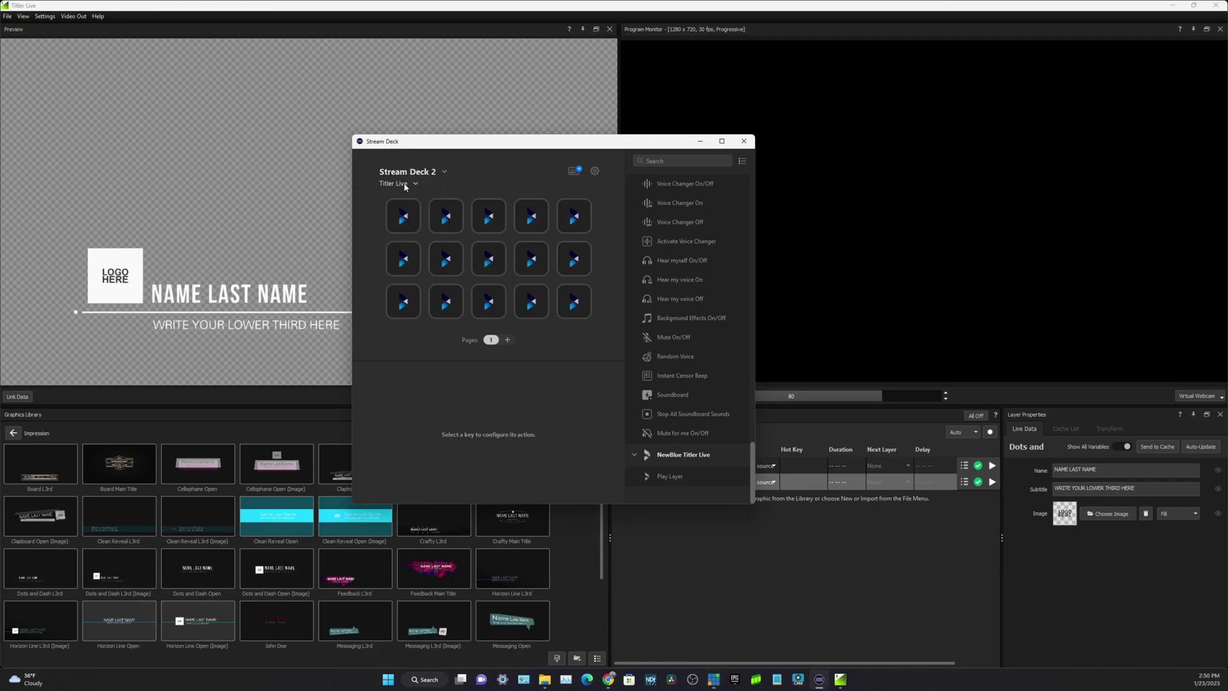
{"action": "left_click", "coordinate": [531, 259]}
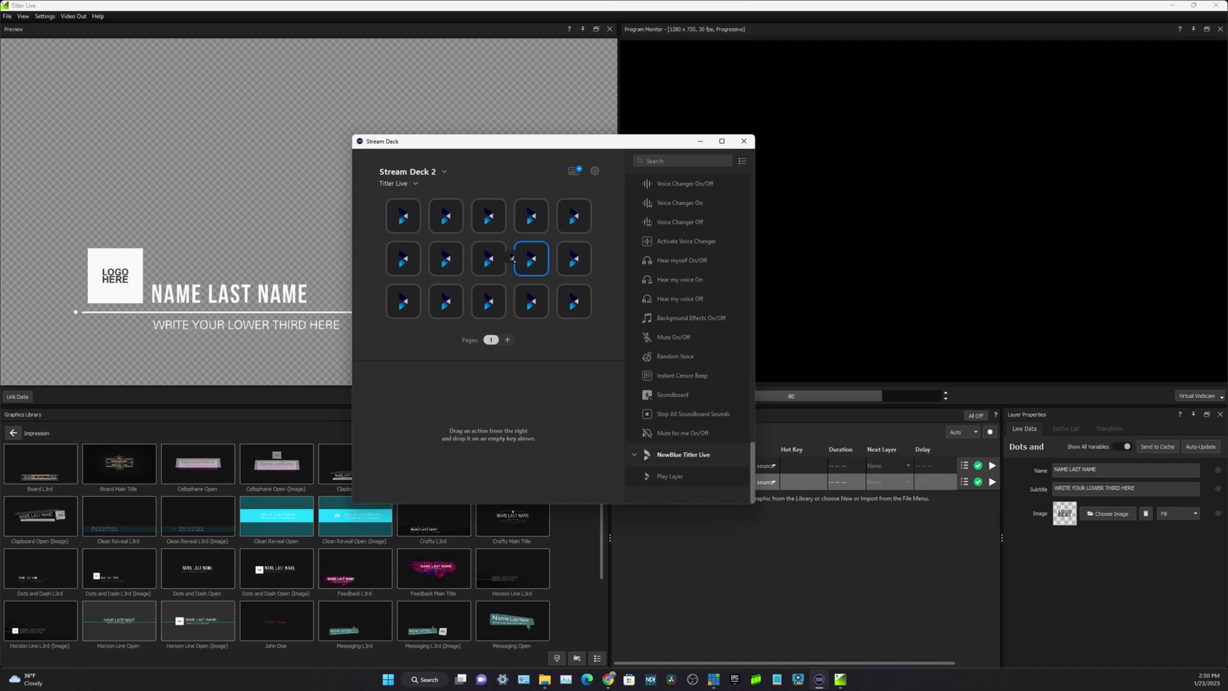
{"action": "left_click", "coordinate": [573, 300]}
{"action": "left_click", "coordinate": [574, 259]}
{"action": "left_click", "coordinate": [581, 222]}
Switch to the empty Default Profile and add a second page of keys.
{"action": "left_click", "coordinate": [408, 183]}
{"action": "left_click", "coordinate": [413, 203]}
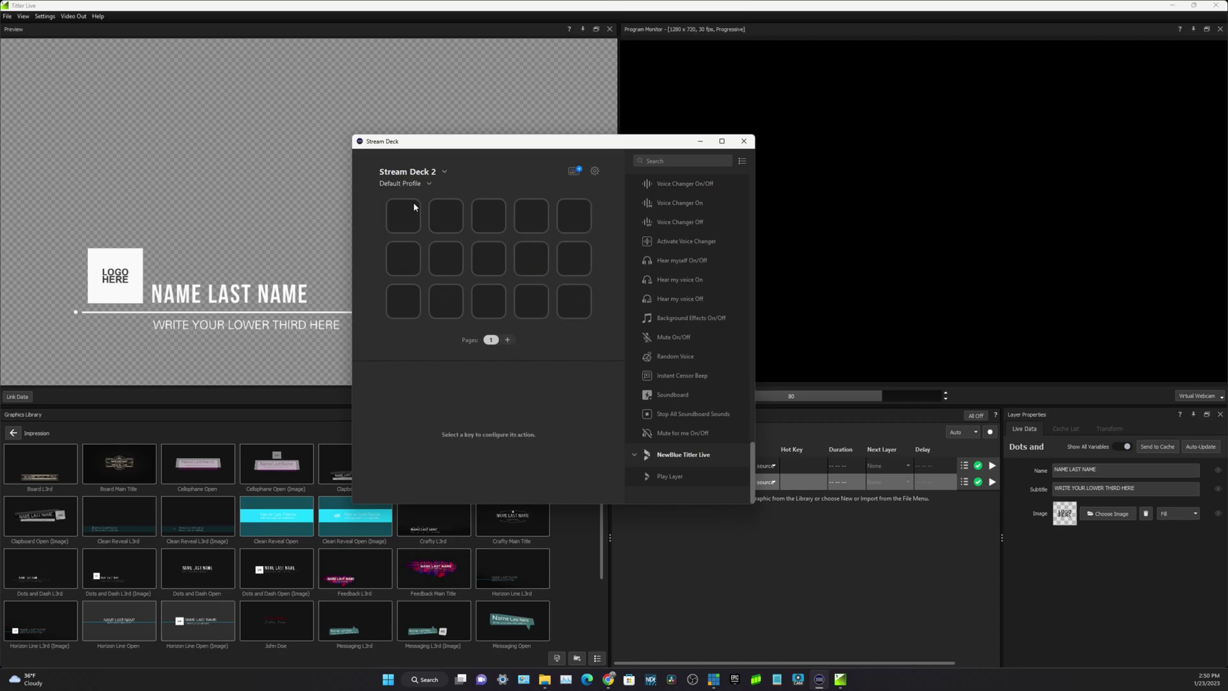
{"action": "left_click", "coordinate": [508, 339]}
Fill the five top-row keys on page one with Titler Live Play Layer actions.
{"action": "left_click", "coordinate": [483, 340]}
{"action": "left_click_drag", "start_coordinate": [672, 477], "coordinate": [446, 215]}
{"action": "left_click_drag", "start_coordinate": [675, 481], "coordinate": [403, 259]}
{"action": "left_click_drag", "start_coordinate": [446, 220], "coordinate": [446, 257]}
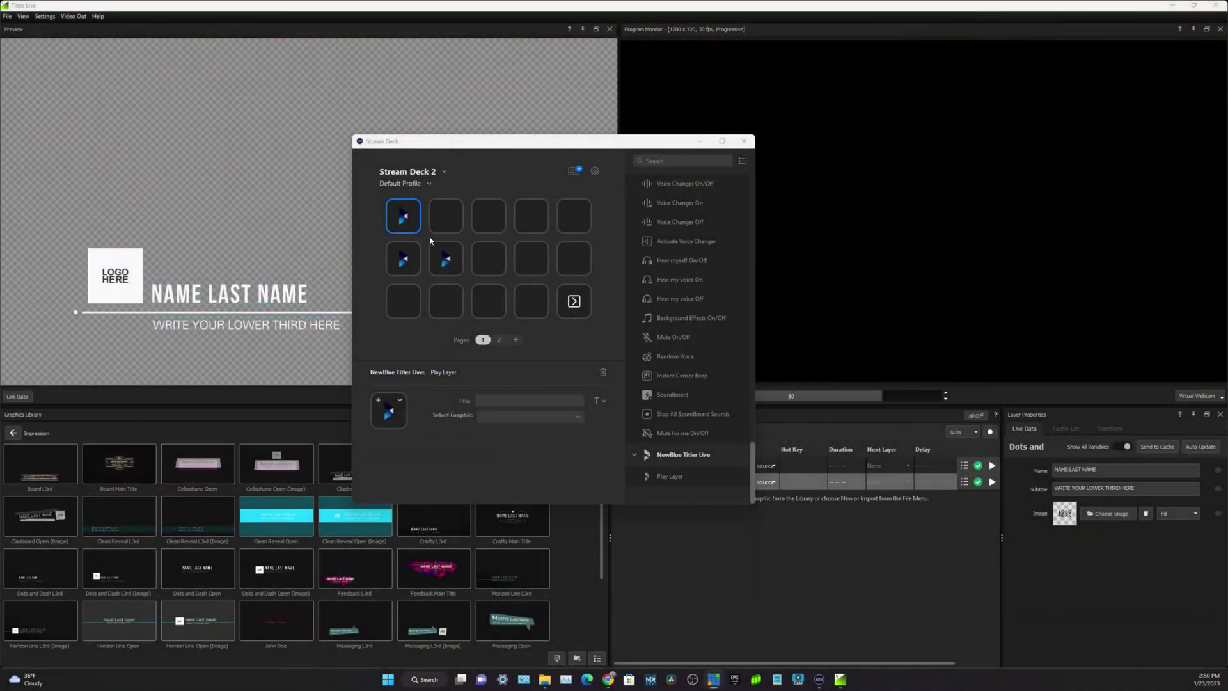
{"action": "left_click_drag", "start_coordinate": [404, 259], "coordinate": [489, 217]}
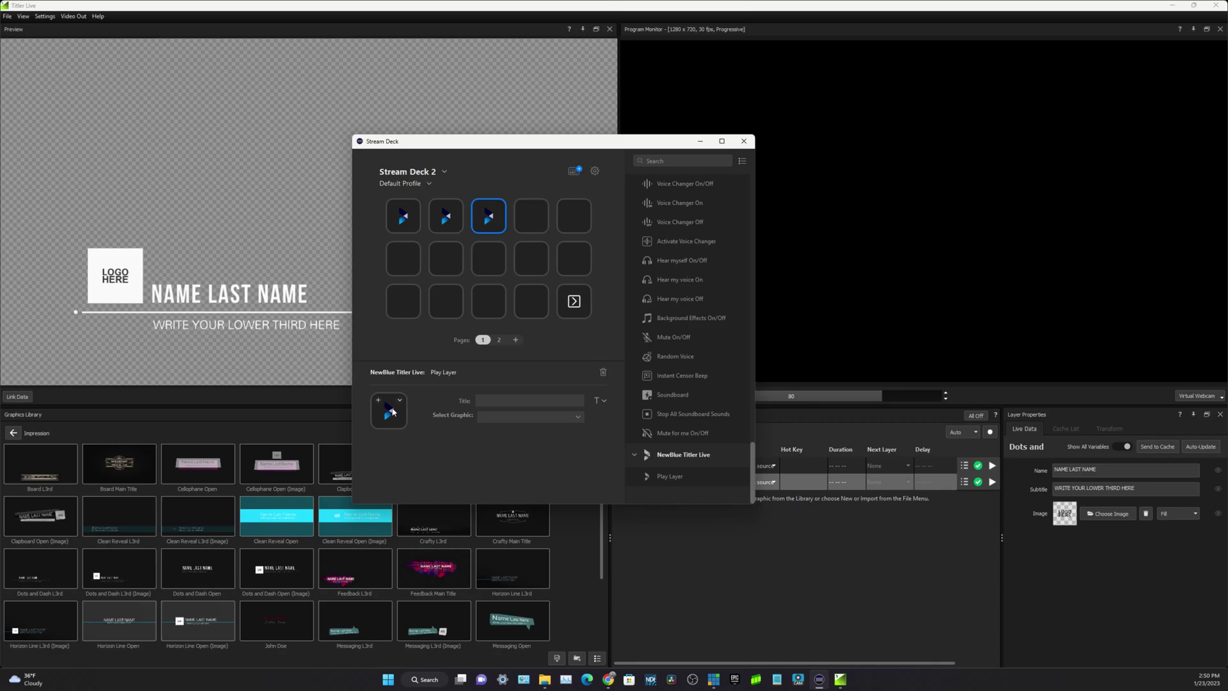
{"action": "left_click_drag", "start_coordinate": [666, 480], "coordinate": [531, 216]}
{"action": "scroll", "coordinate": [719, 265], "scroll_direction": "up", "scroll_amount": 5}
{"action": "scroll", "coordinate": [750, 354], "scroll_direction": "up", "scroll_amount": 5}
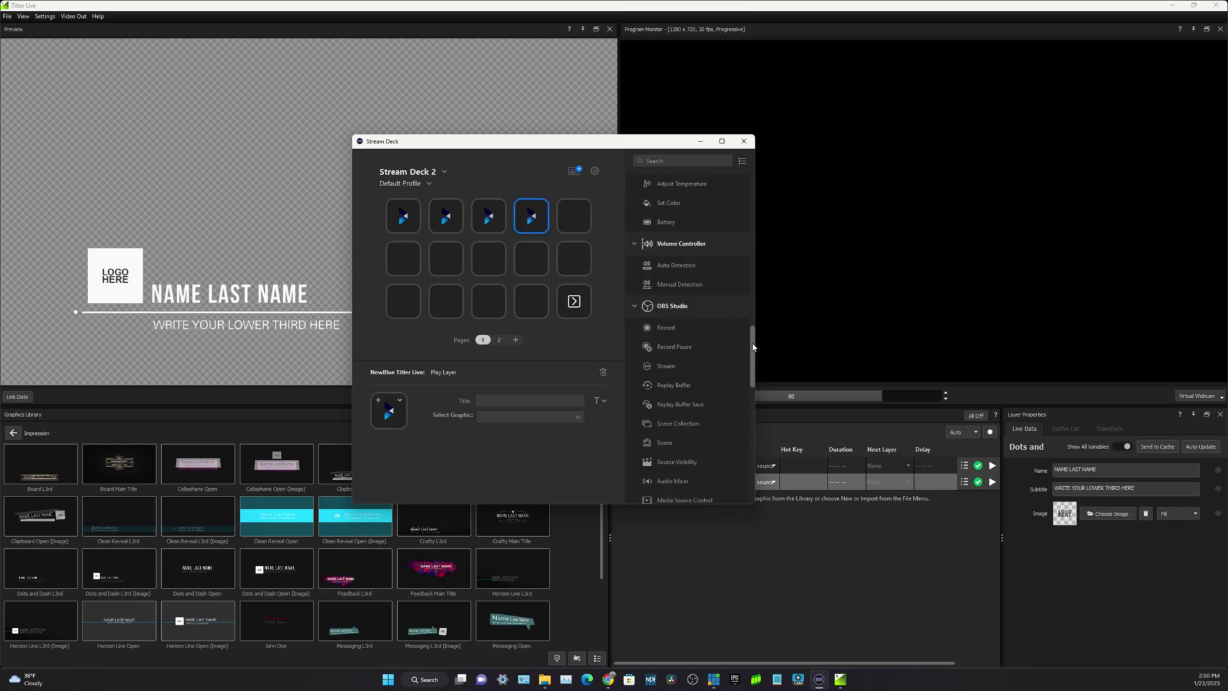
{"action": "left_click_drag", "start_coordinate": [753, 347], "coordinate": [574, 216]}
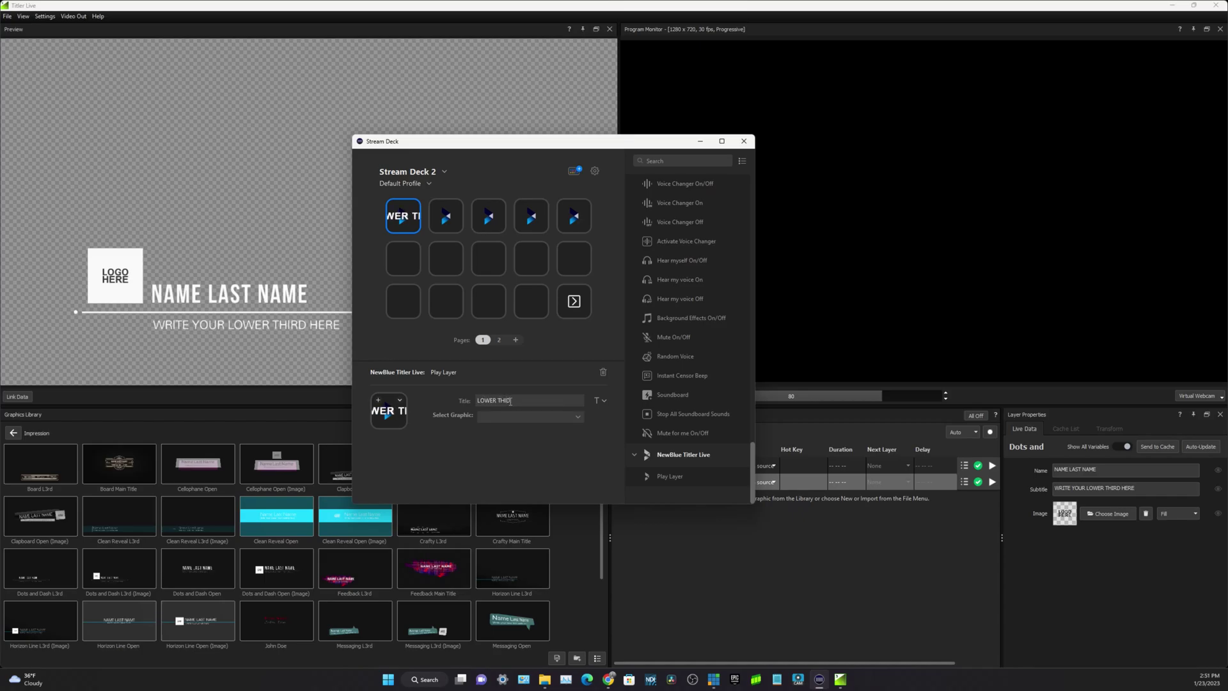
Title the second key 'FULL SCREEN' and the third key 'GRAPHIC'.
{"action": "left_click", "coordinate": [453, 221]}
{"action": "type", "text": "FULL SCREEN"}
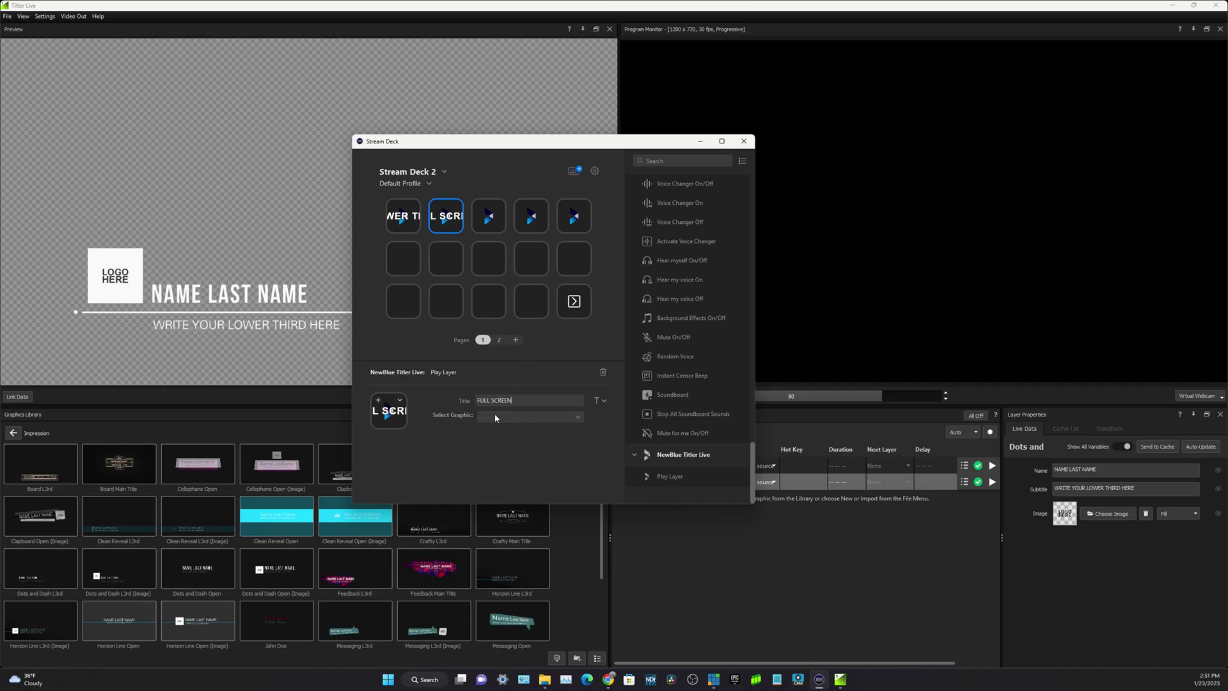
{"action": "left_click", "coordinate": [498, 218]}
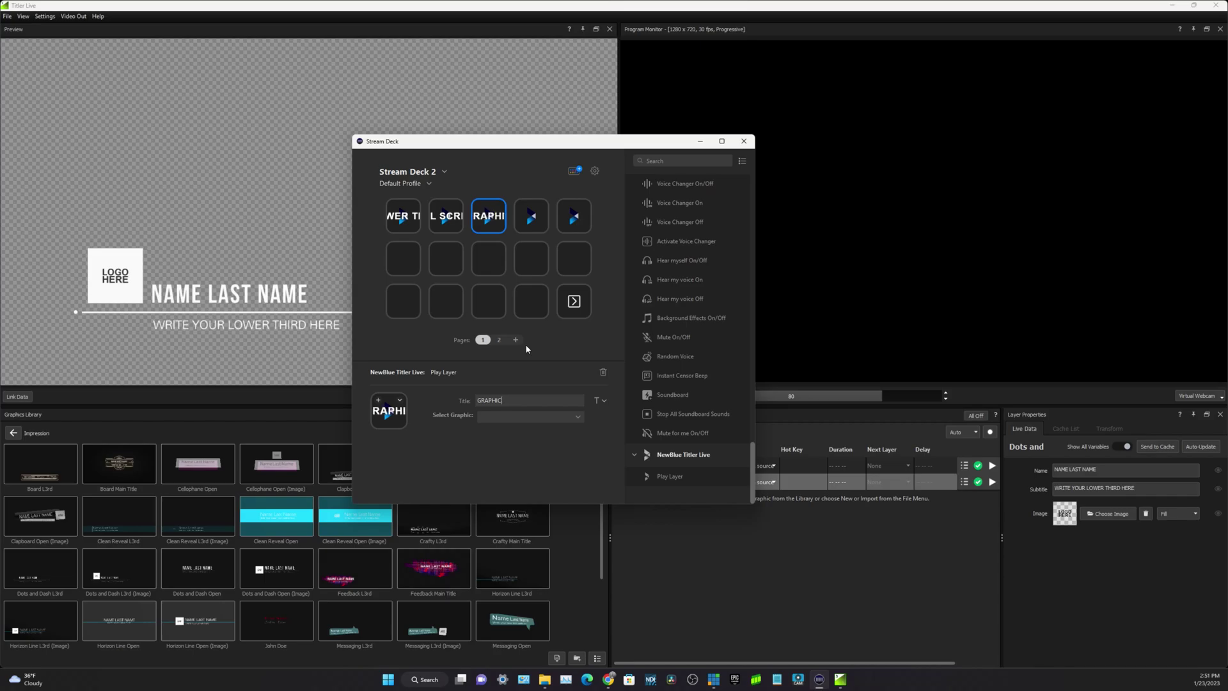
Review the graphics the LOWER THID key can link to, then return to Titler Live.
{"action": "left_click", "coordinate": [398, 224]}
{"action": "left_click", "coordinate": [488, 419]}
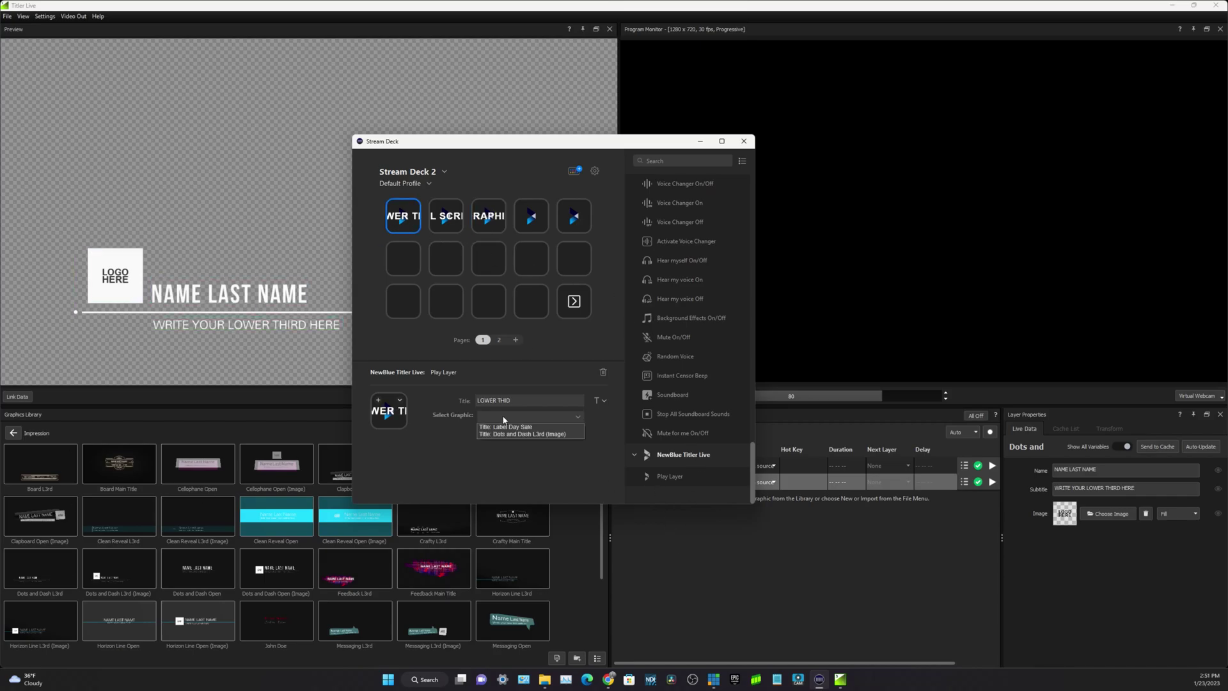
{"action": "left_click", "coordinate": [546, 528]}
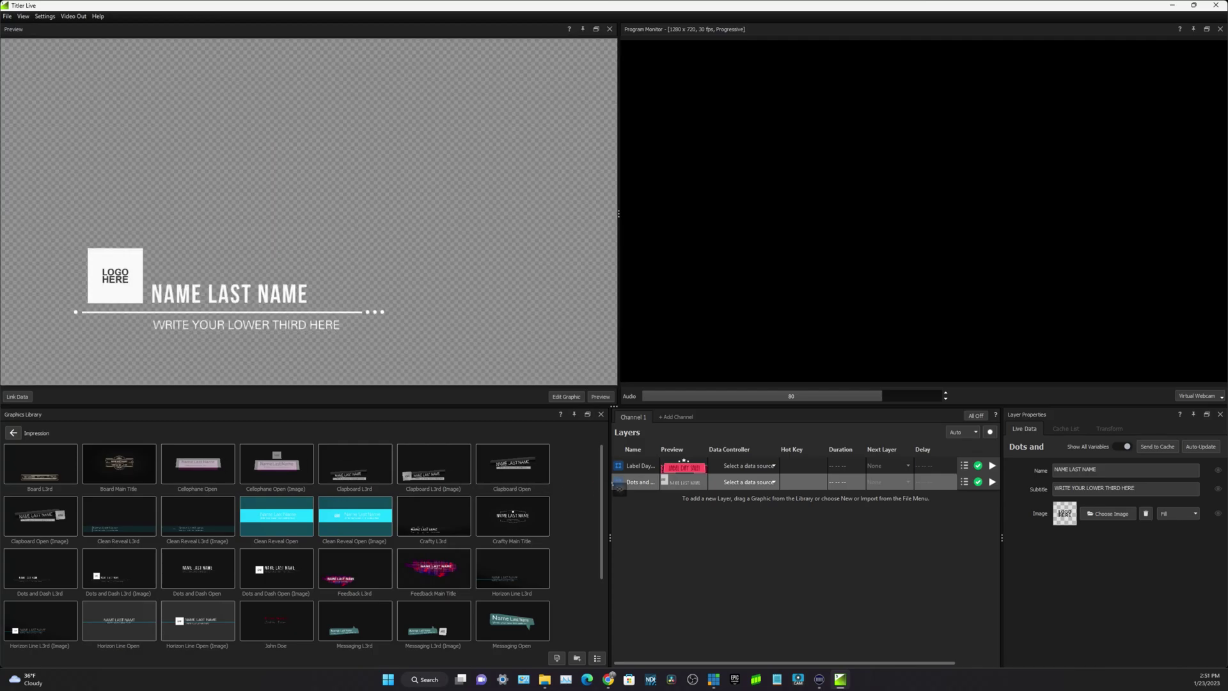
Add Board Main Title and Messaging L3rd as layers, then play Board Main Title and Label Day Sale.
{"action": "left_click_drag", "start_coordinate": [619, 487], "coordinate": [649, 466]}
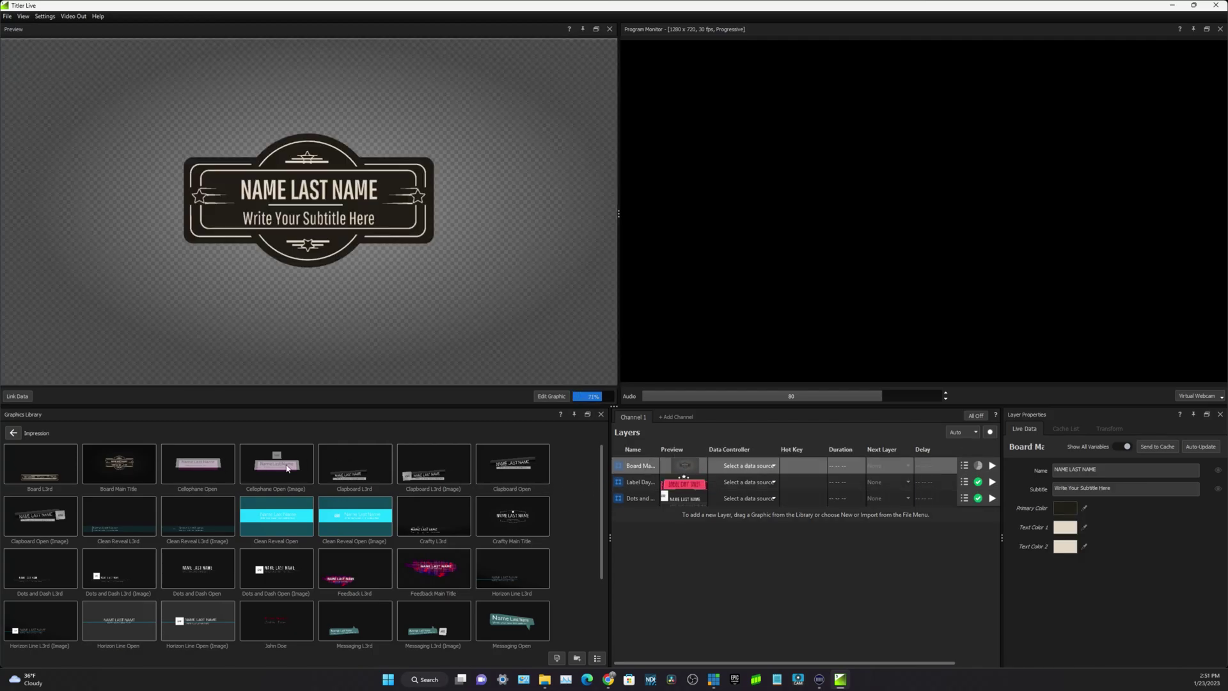
{"action": "left_click_drag", "start_coordinate": [694, 525], "coordinate": [664, 491]}
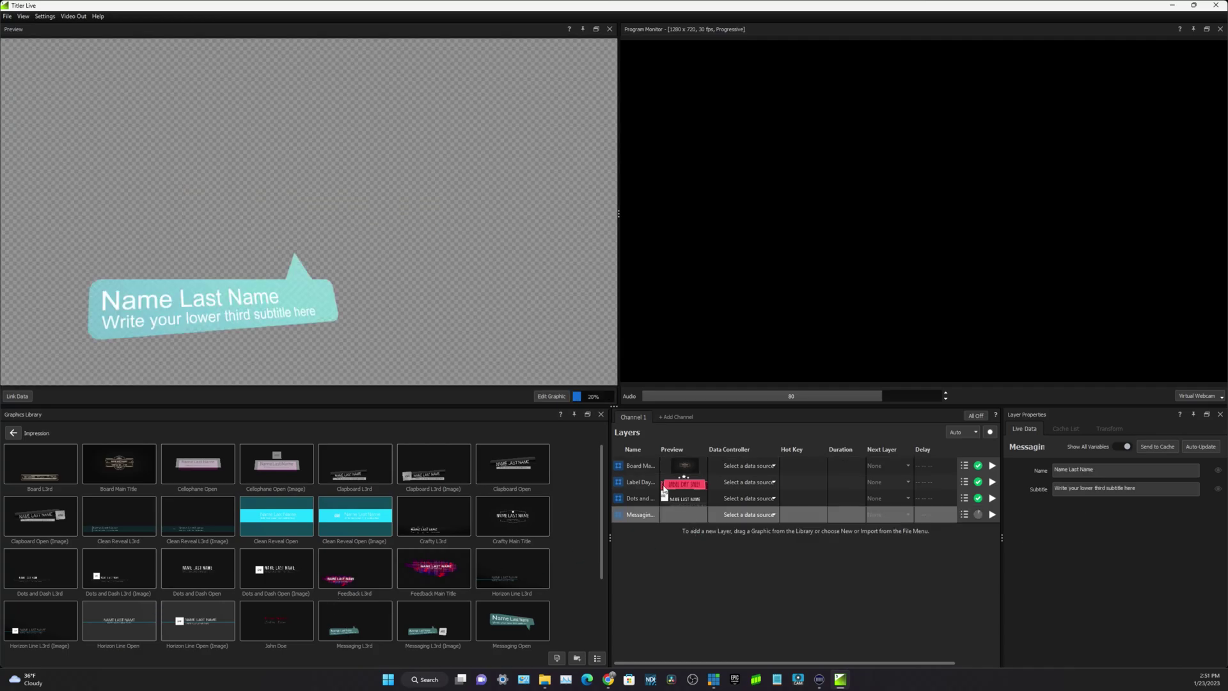
{"action": "left_click", "coordinate": [640, 467]}
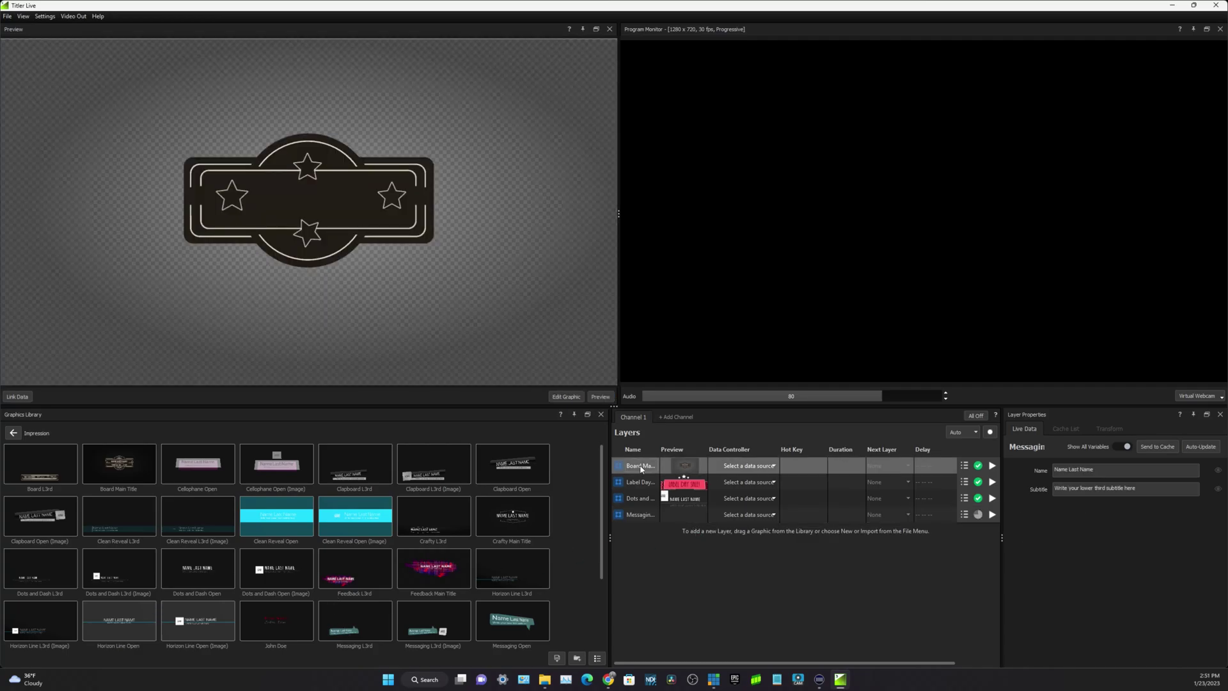
{"action": "left_click", "coordinate": [993, 466]}
{"action": "left_click", "coordinate": [655, 487]}
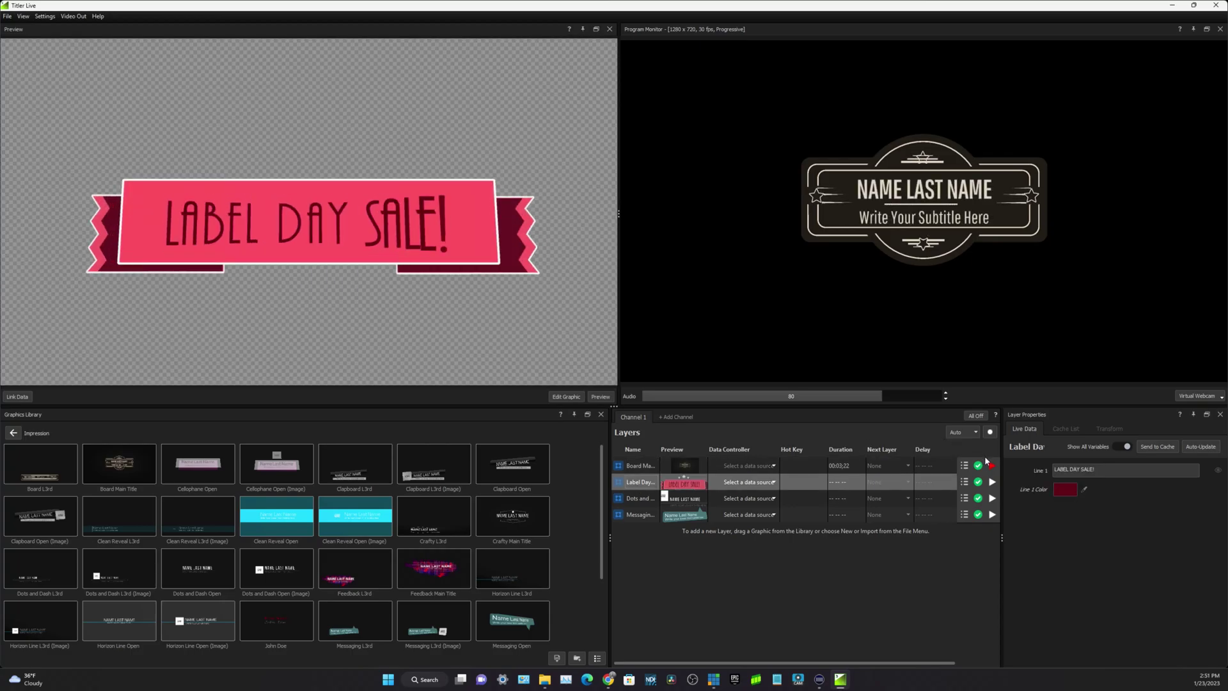
{"action": "left_click", "coordinate": [993, 482]}
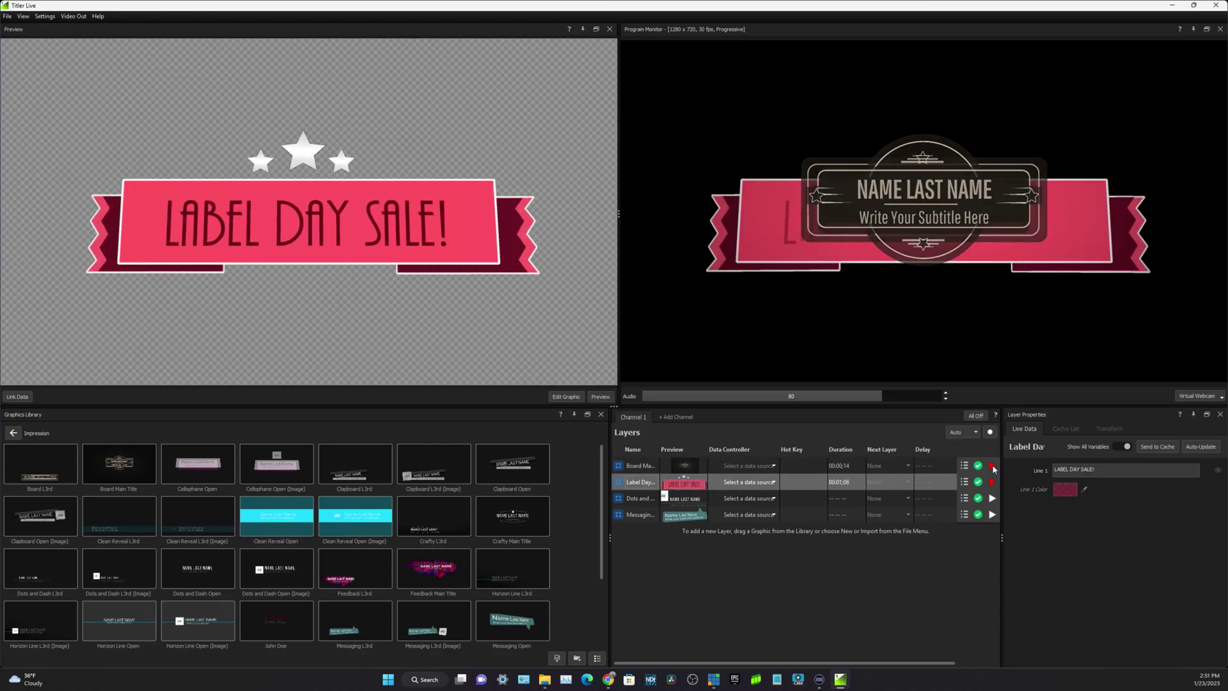
Play the Dots and Dash and Messaging layers on air, then reopen Stream Deck.
{"action": "left_click", "coordinate": [997, 498]}
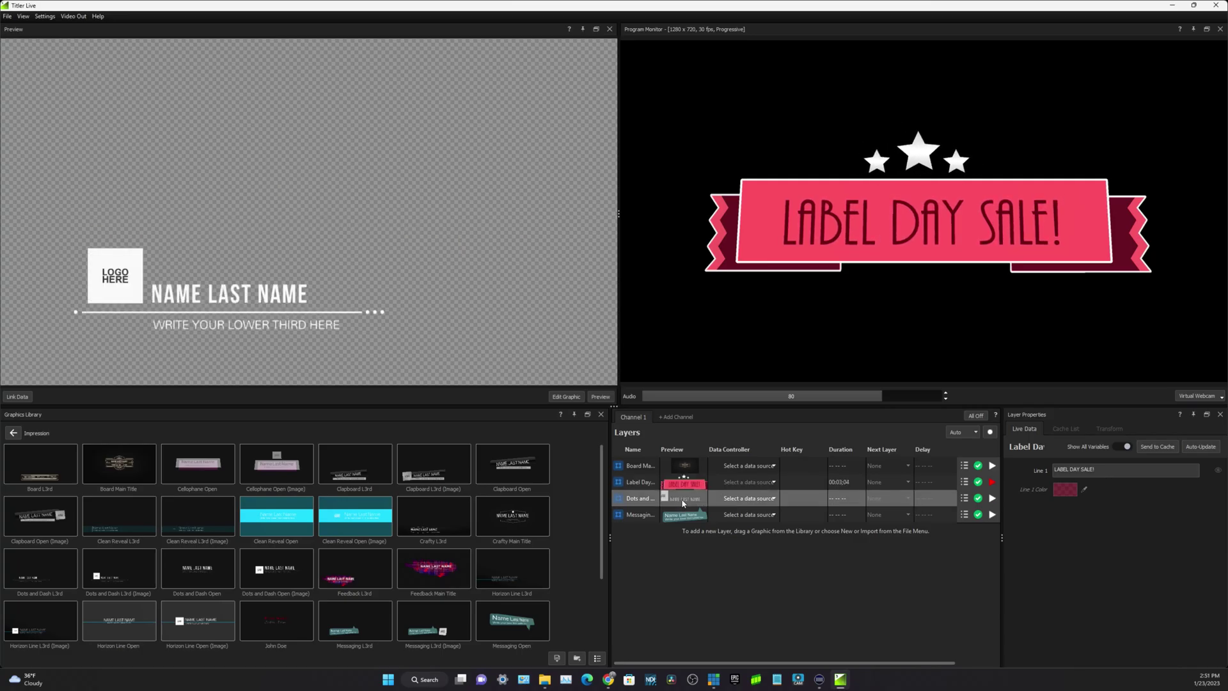
{"action": "left_click", "coordinate": [992, 498]}
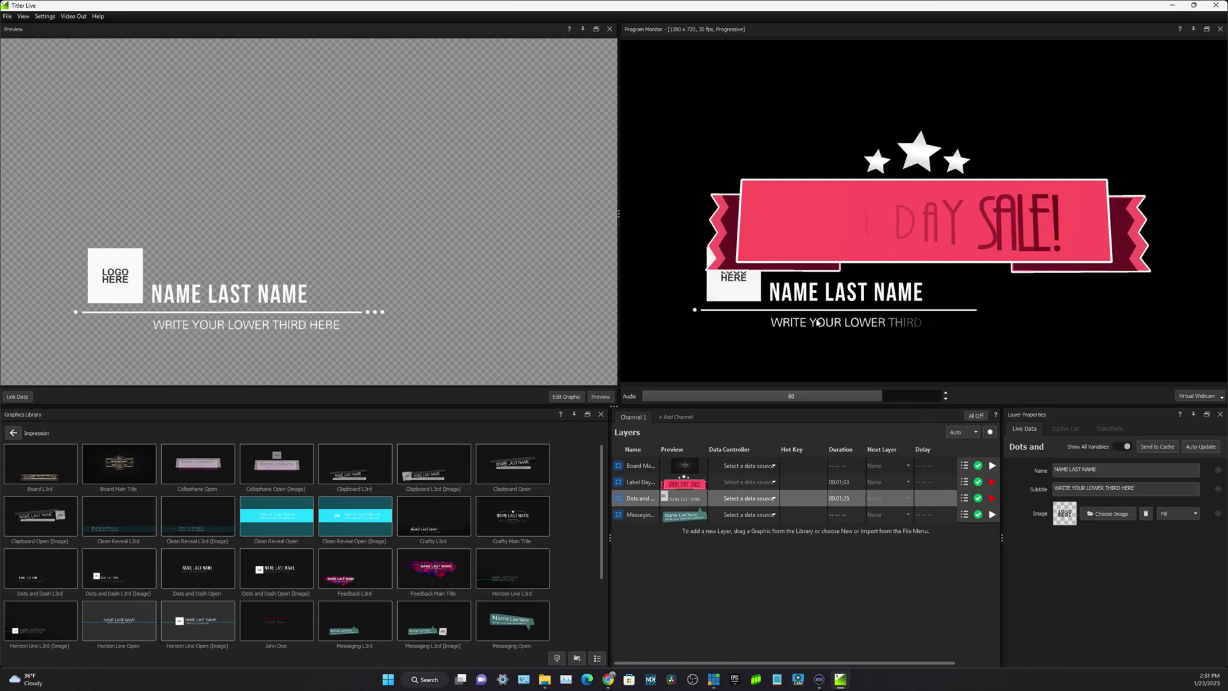
{"action": "left_click", "coordinate": [643, 516]}
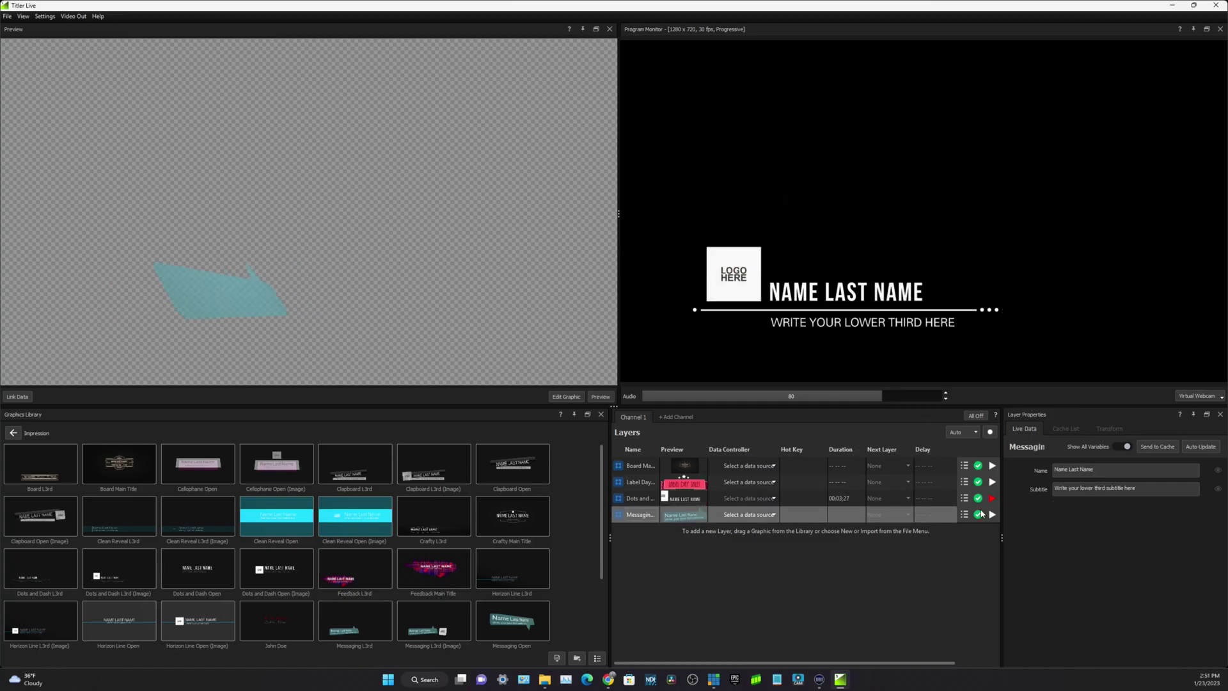
{"action": "left_click", "coordinate": [993, 514]}
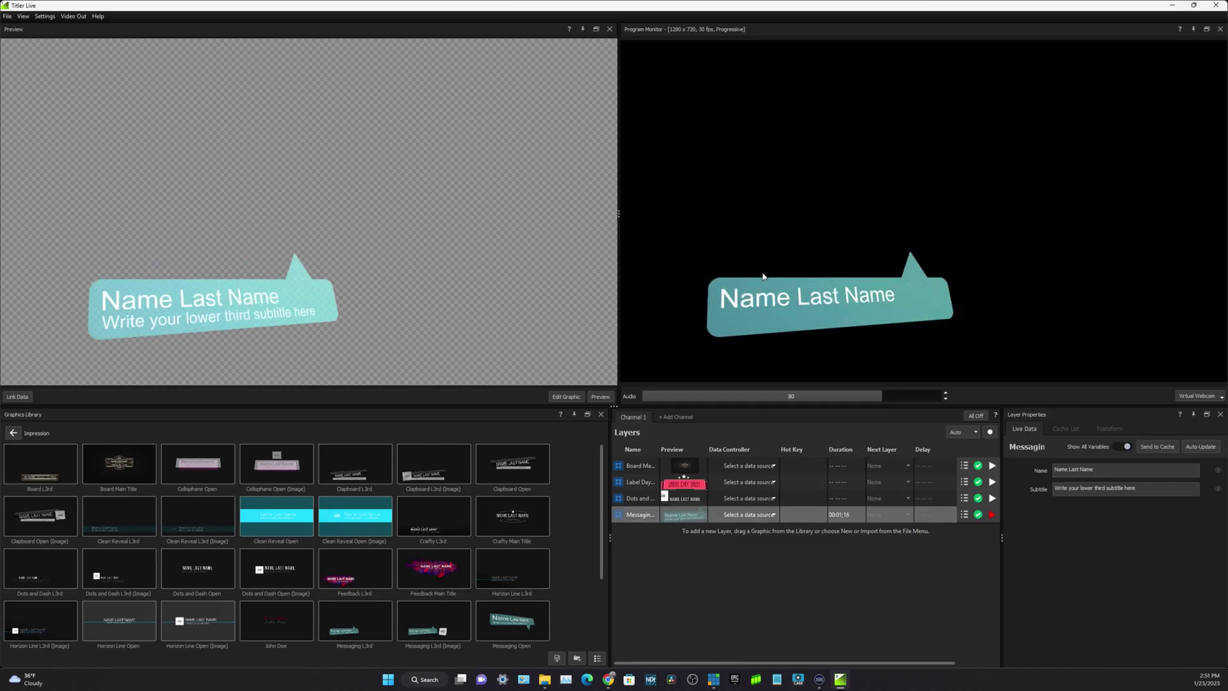
{"action": "left_click", "coordinate": [818, 681]}
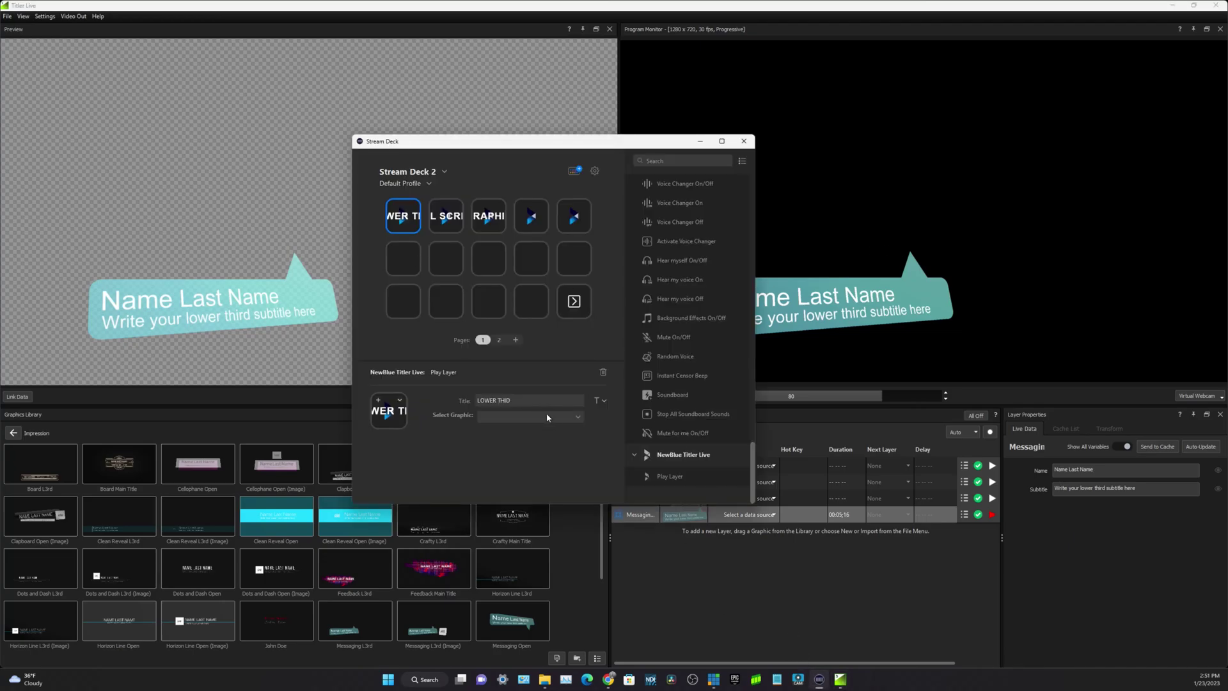
Link the first key to Label Day Sale and the FULL SCREEN key to Board Main Title.
{"action": "left_click", "coordinate": [576, 417]}
{"action": "left_click", "coordinate": [569, 418]}
{"action": "left_click", "coordinate": [576, 419]}
{"action": "left_click", "coordinate": [533, 427]}
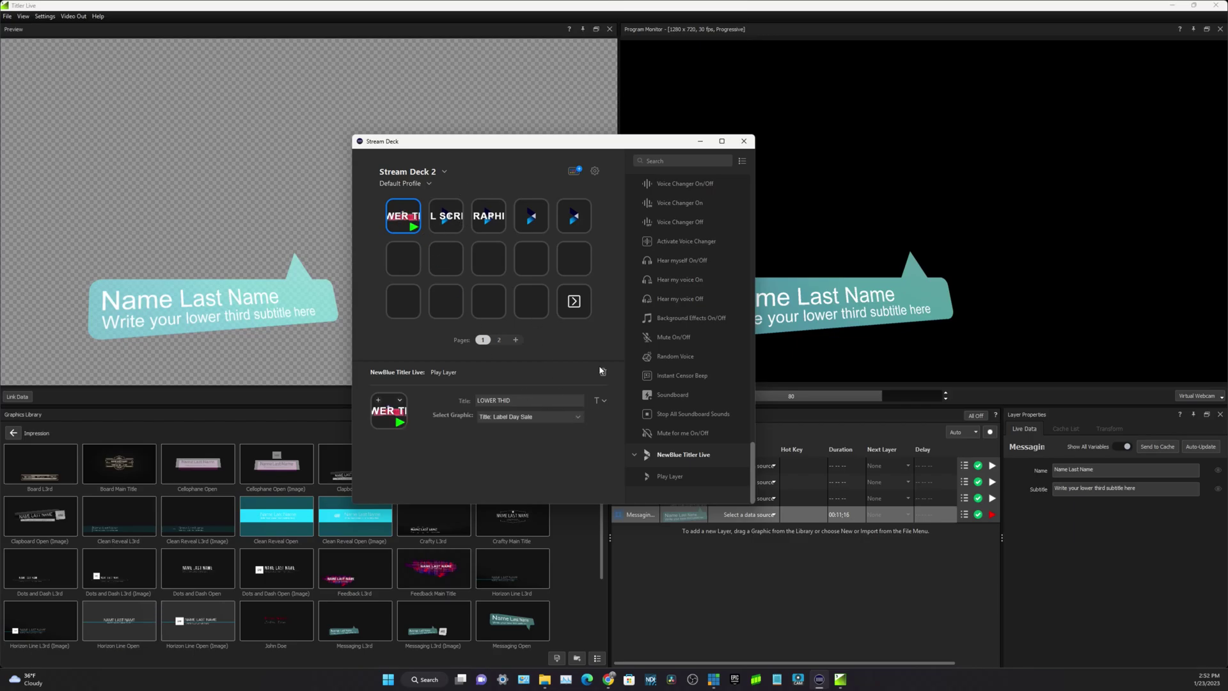
{"action": "left_click", "coordinate": [432, 216]}
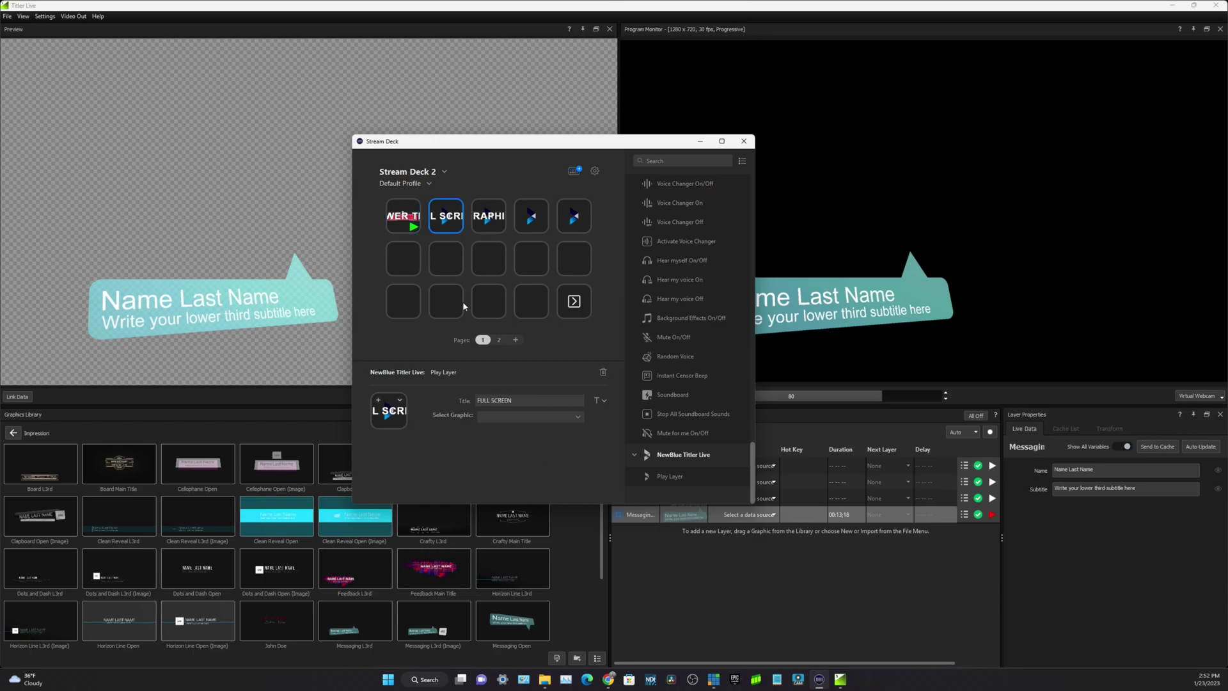
{"action": "left_click", "coordinate": [515, 417]}
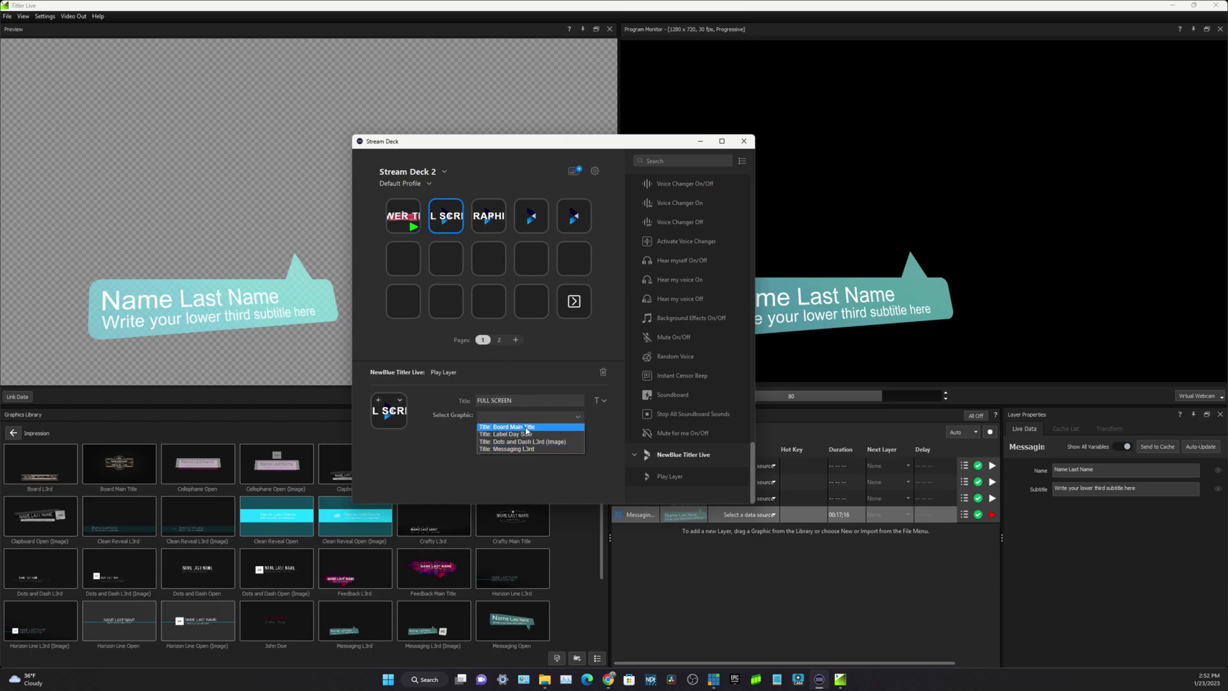
{"action": "left_click", "coordinate": [522, 427]}
Link the GRAPHIC key to a graphic and the fourth key to Messaging L3rd.
{"action": "left_click", "coordinate": [488, 222]}
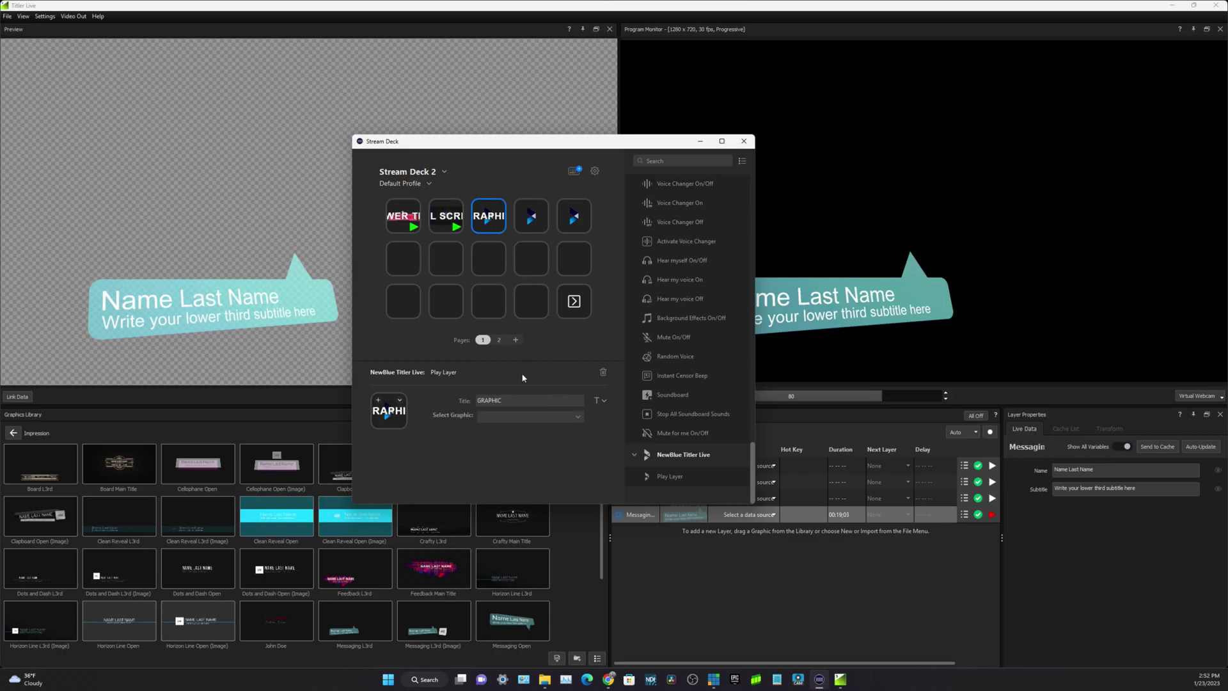
{"action": "left_click", "coordinate": [516, 417]}
{"action": "left_click", "coordinate": [518, 449]}
{"action": "left_click", "coordinate": [531, 216]}
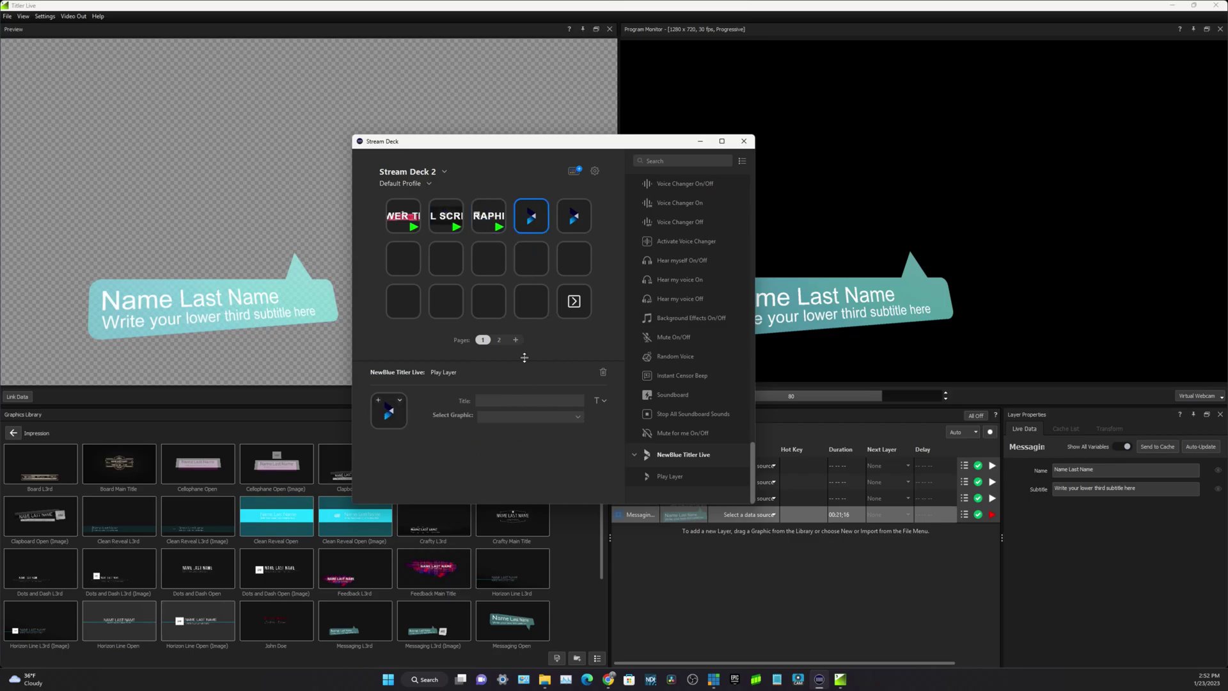
{"action": "left_click", "coordinate": [526, 418]}
{"action": "left_click", "coordinate": [533, 449]}
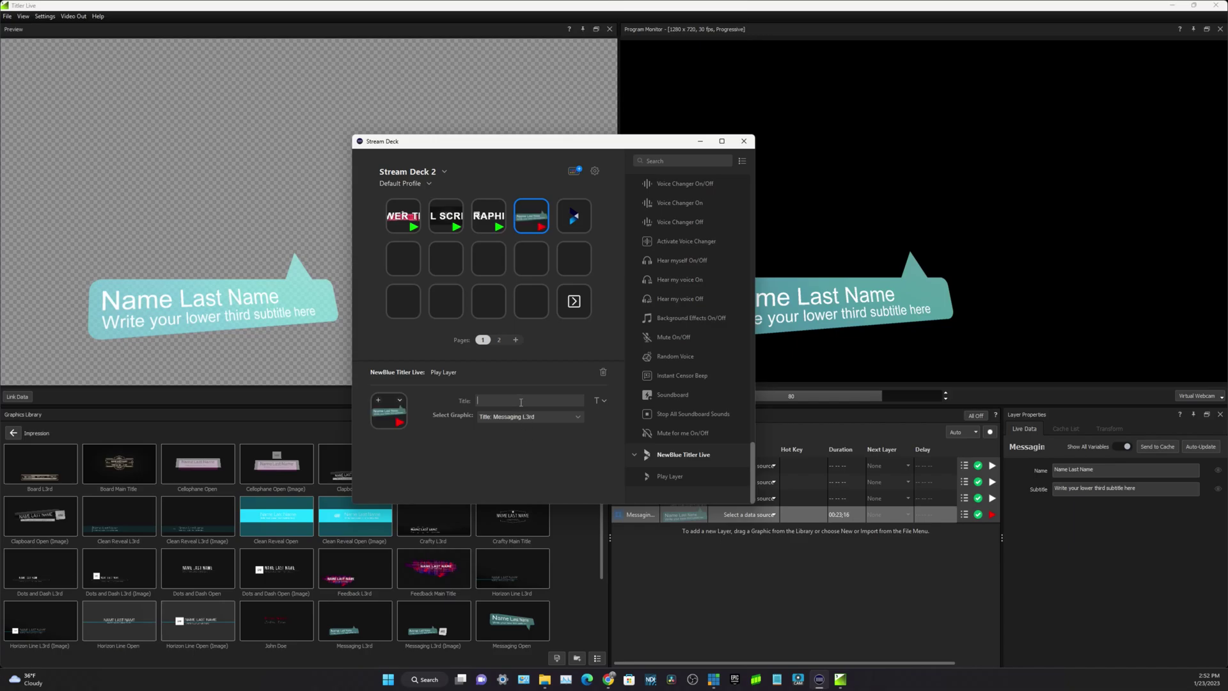